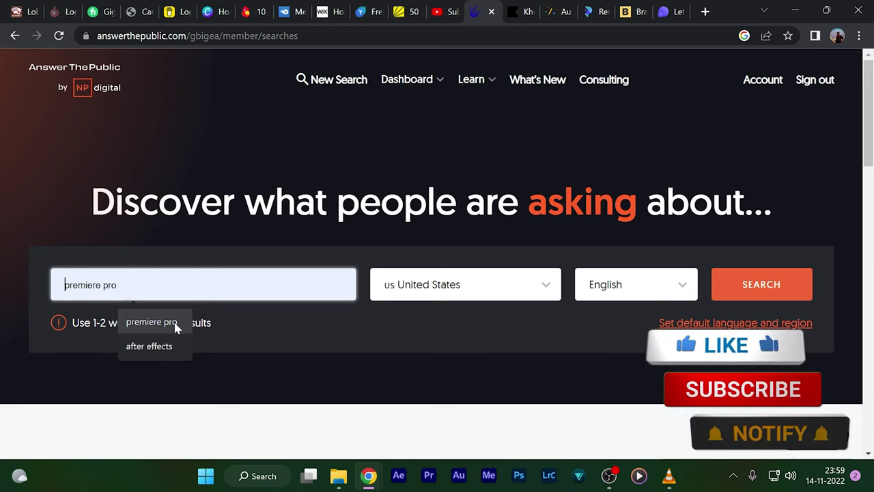
Run the premiere pro question search and scroll through the 383-result Visualisation wheel
{"action": "left_click", "coordinate": [175, 327]}
{"action": "left_click", "coordinate": [758, 287]}
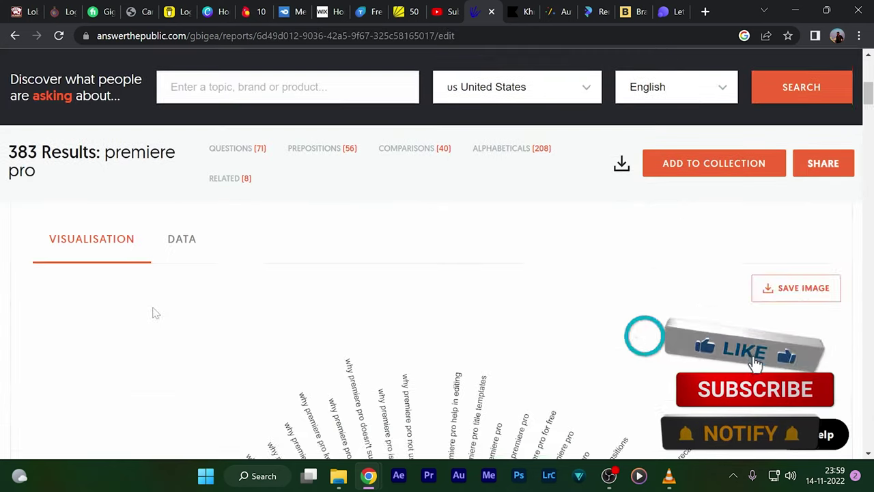
{"action": "scroll", "coordinate": [154, 310], "scroll_direction": "down", "scroll_amount": 3}
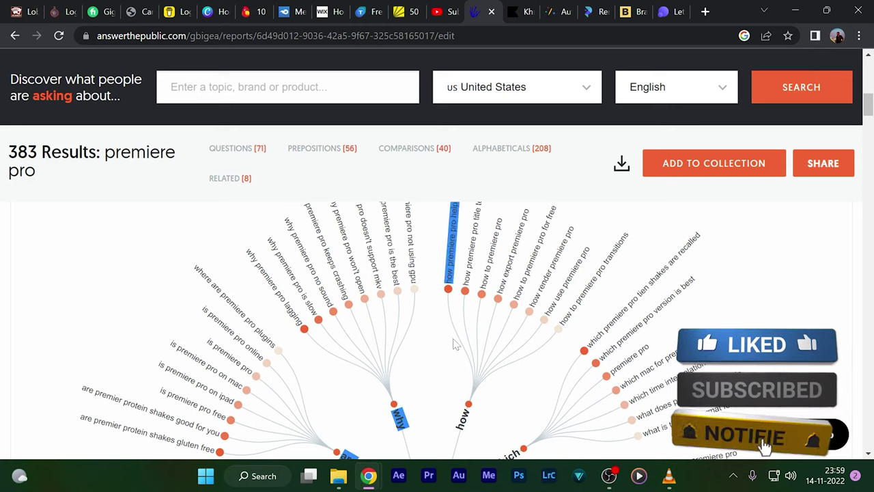
{"action": "scroll", "coordinate": [433, 337], "scroll_direction": "down", "scroll_amount": 2}
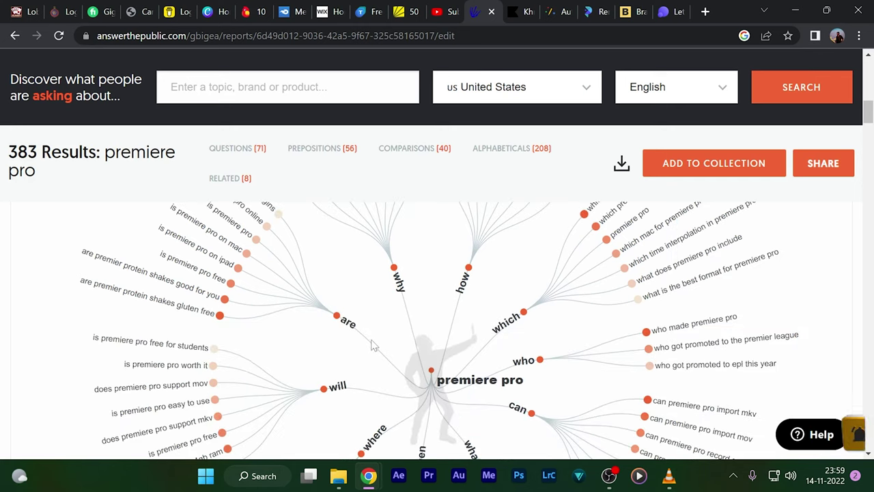
{"action": "scroll", "coordinate": [174, 280], "scroll_direction": "down", "scroll_amount": 1}
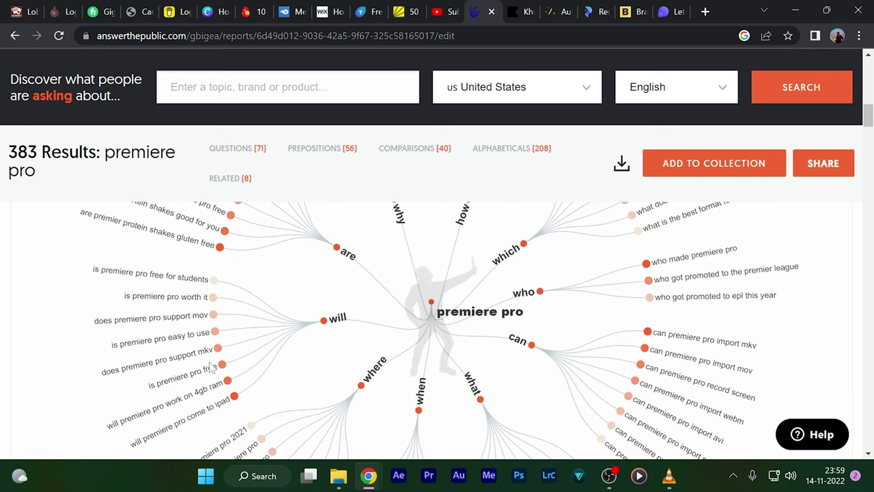
{"action": "scroll", "coordinate": [211, 367], "scroll_direction": "down", "scroll_amount": 1}
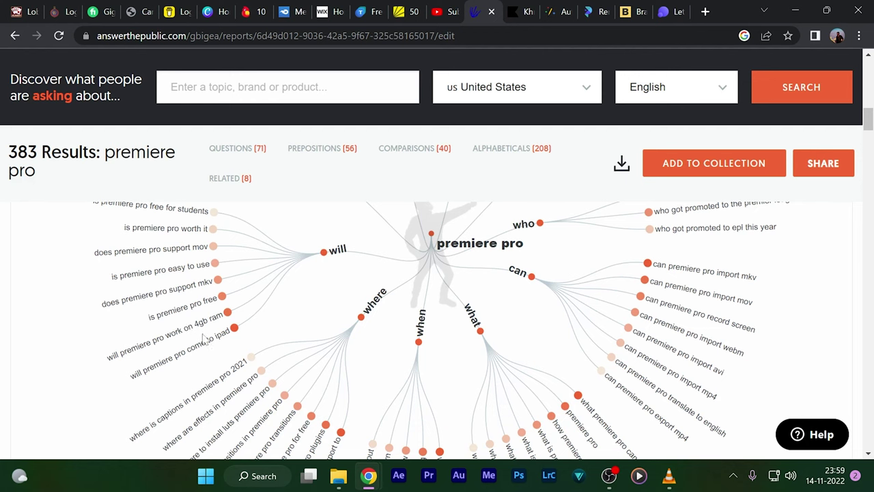
{"action": "scroll", "coordinate": [232, 343], "scroll_direction": "down", "scroll_amount": 1}
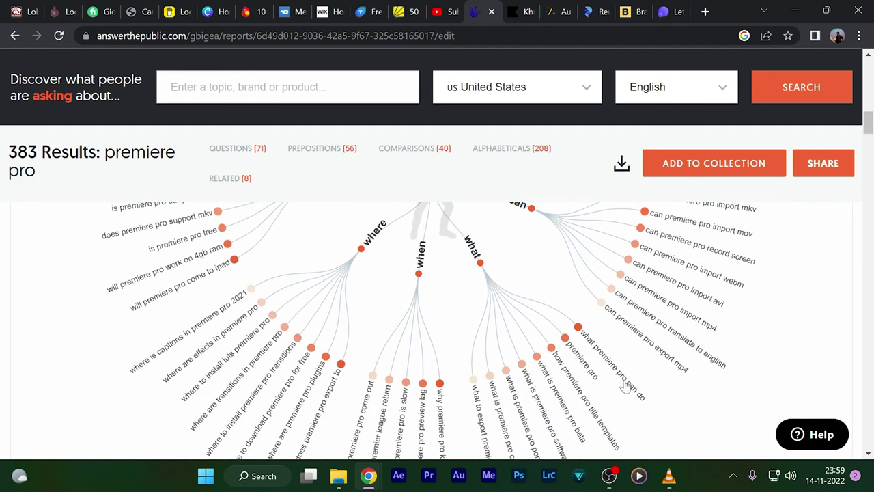
{"action": "scroll", "coordinate": [598, 385], "scroll_direction": "down", "scroll_amount": 1}
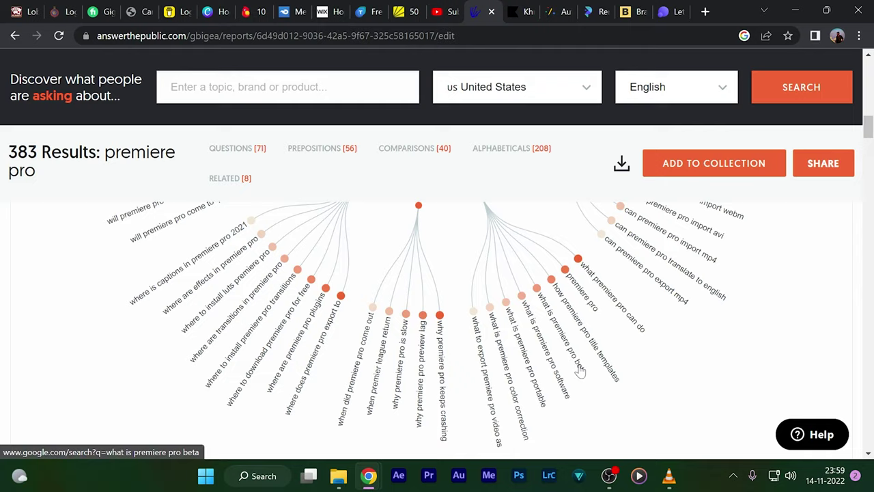
{"action": "scroll", "coordinate": [579, 401], "scroll_direction": "down", "scroll_amount": 1}
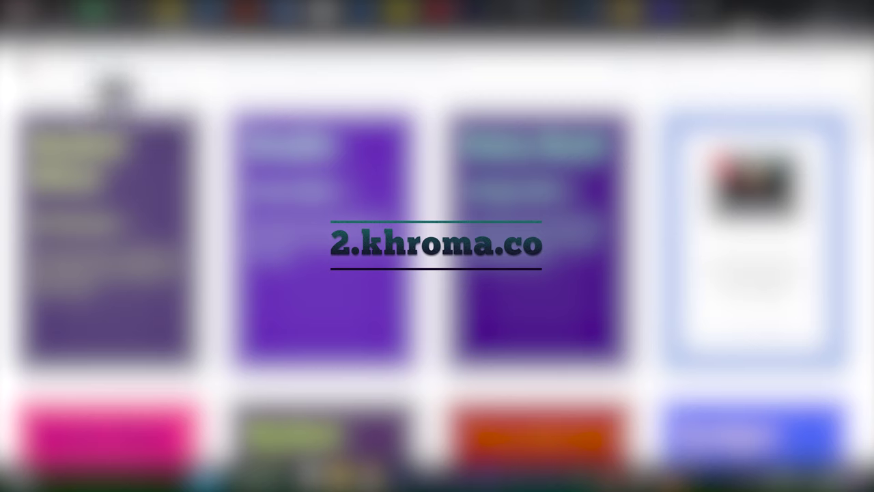
Swap the two colours of the Mulled Wine card, then swap them back
{"action": "right_click", "coordinate": [161, 198]}
{"action": "left_click", "coordinate": [159, 186]}
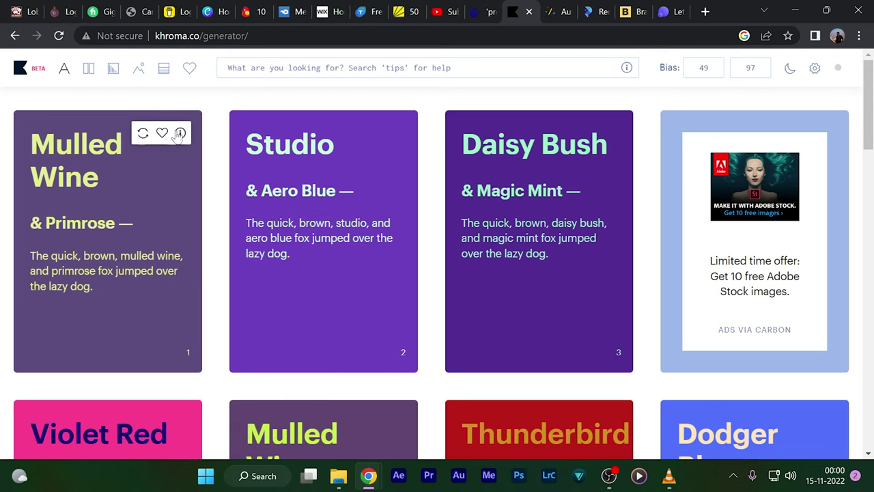
{"action": "left_click", "coordinate": [143, 134]}
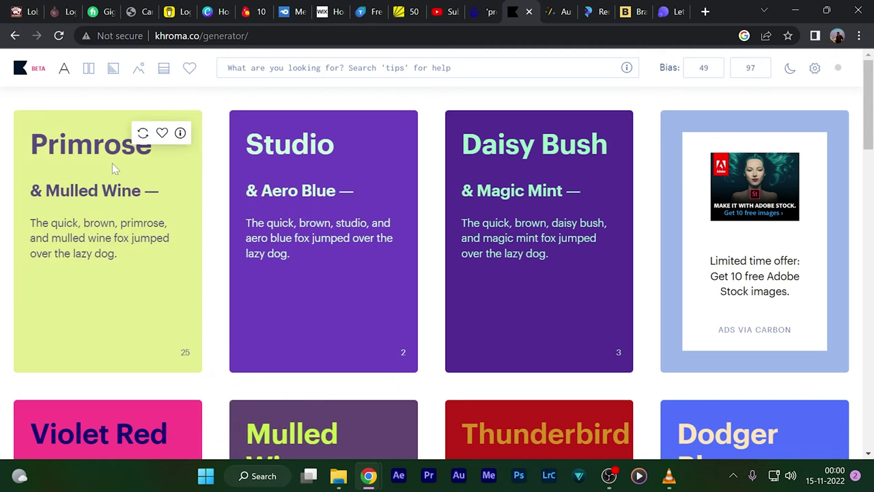
{"action": "left_click", "coordinate": [143, 136]}
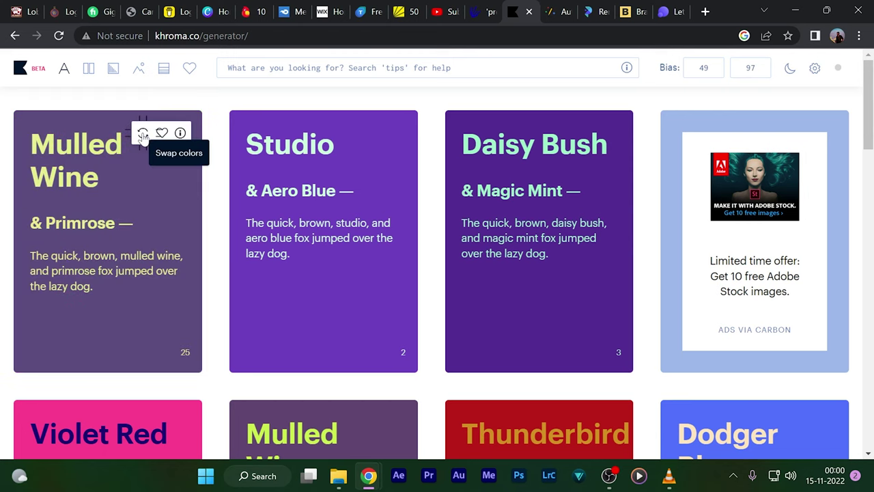
Switch to palette and gradient views and inspect colour details of the green gradient and first palette
{"action": "left_click", "coordinate": [86, 65]}
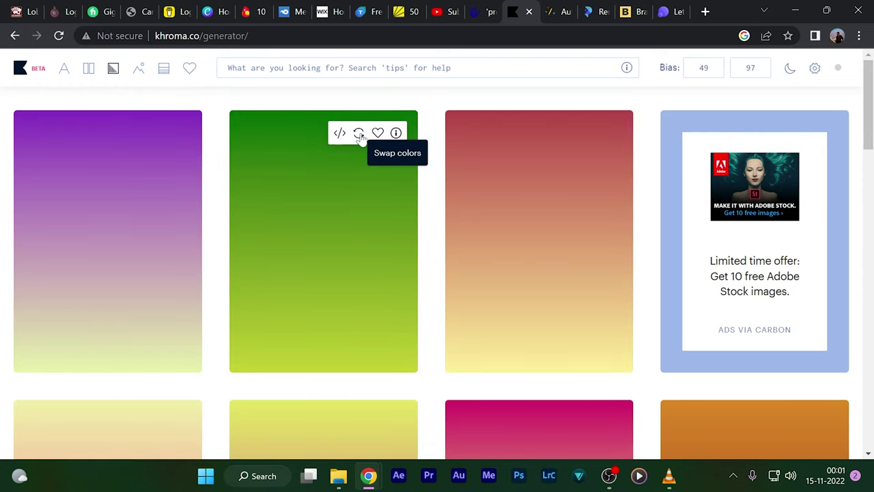
{"action": "left_click", "coordinate": [359, 133]}
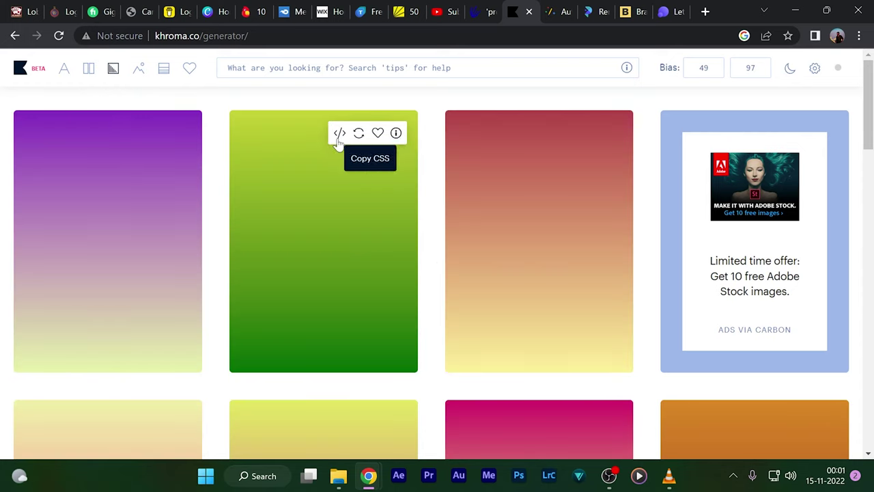
{"action": "left_click", "coordinate": [397, 133]}
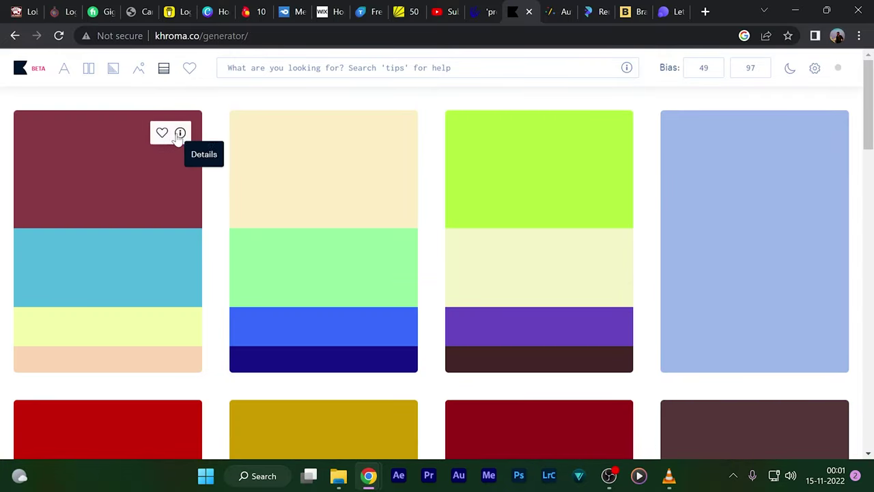
{"action": "left_click", "coordinate": [180, 133]}
{"action": "scroll", "coordinate": [114, 245], "scroll_direction": "down", "scroll_amount": 3}
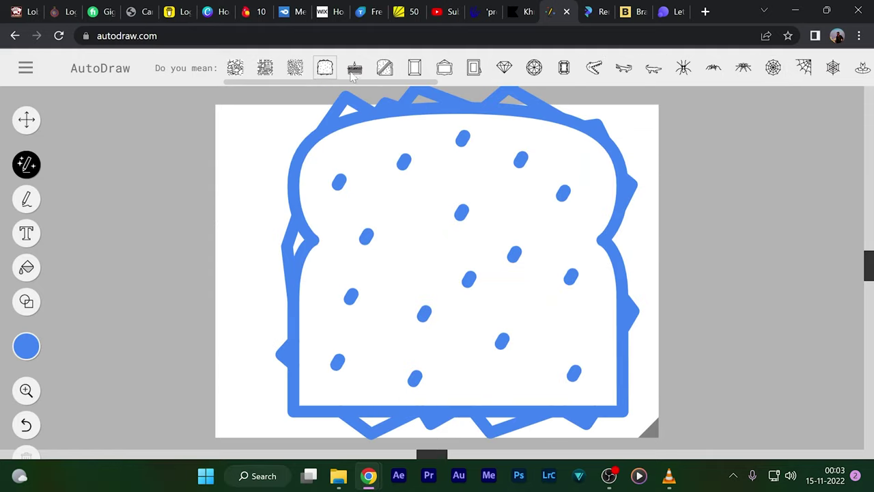
Replace the bread sketch with the suggested palm tree drawing
{"action": "left_click_drag", "start_coordinate": [428, 83], "coordinate": [573, 84]}
{"action": "left_click", "coordinate": [720, 67]}
{"action": "left_click", "coordinate": [26, 198]}
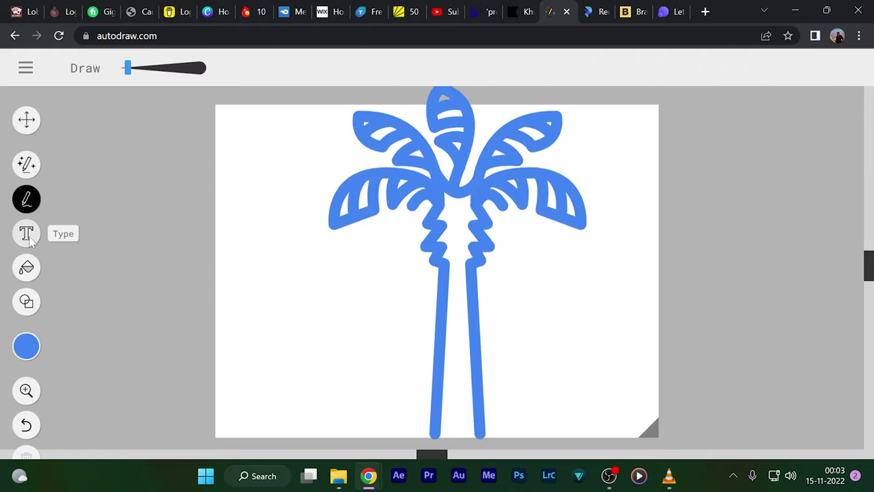
Add the text label 'dftyt' beside the tree and fill the palm tree solid blue
{"action": "left_click", "coordinate": [27, 233]}
{"action": "type", "text": "dfty"}
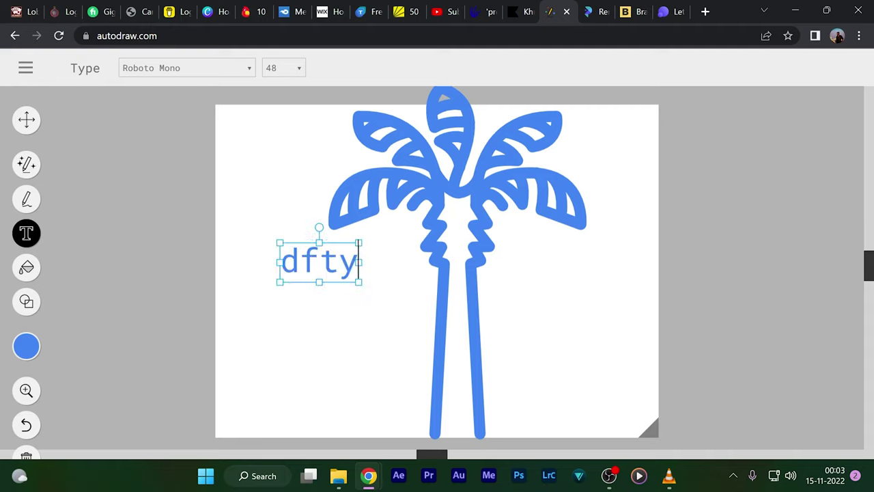
{"action": "type", "text": "t"}
{"action": "left_click", "coordinate": [666, 303]}
{"action": "left_click", "coordinate": [457, 314]}
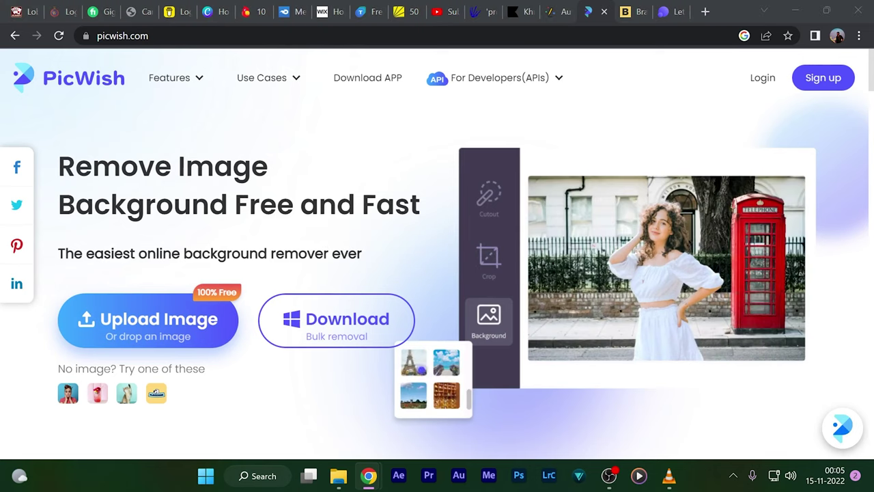
Upload the boy's photo and try grey, black, light green and light blue backgrounds behind the cutout
{"action": "left_click_drag", "start_coordinate": [0, 314], "coordinate": [174, 333]}
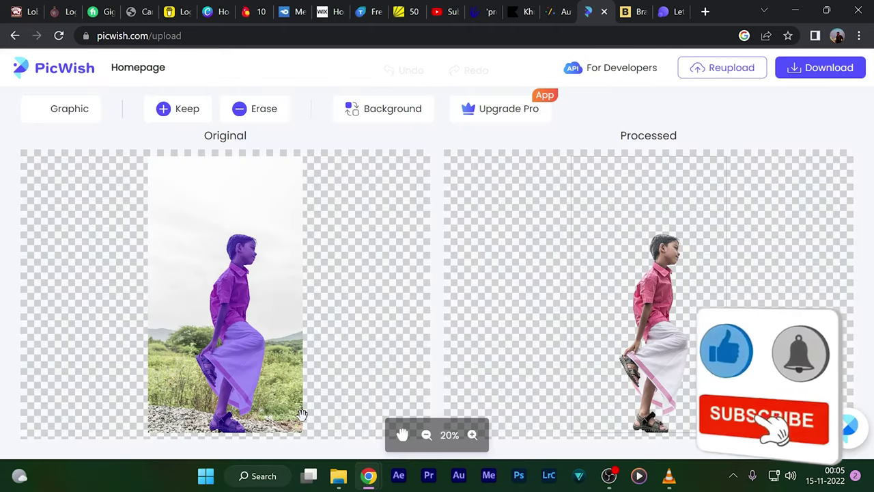
{"action": "left_click", "coordinate": [390, 109]}
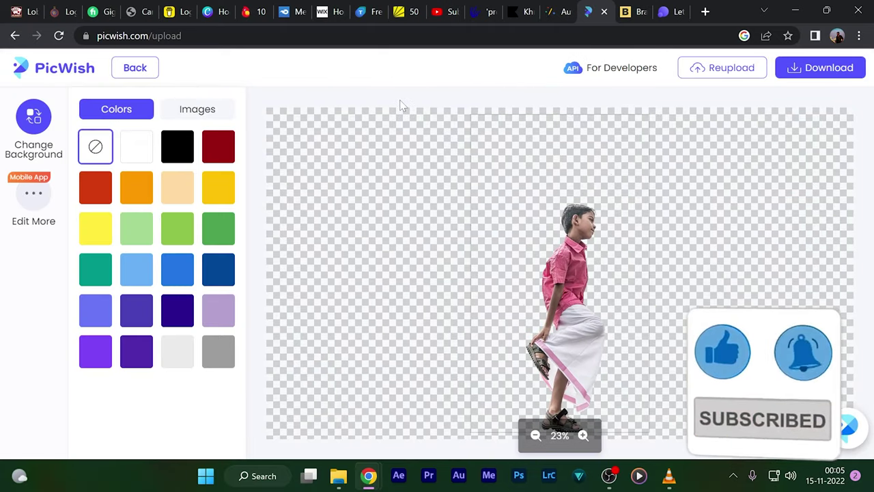
{"action": "left_click", "coordinate": [181, 358]}
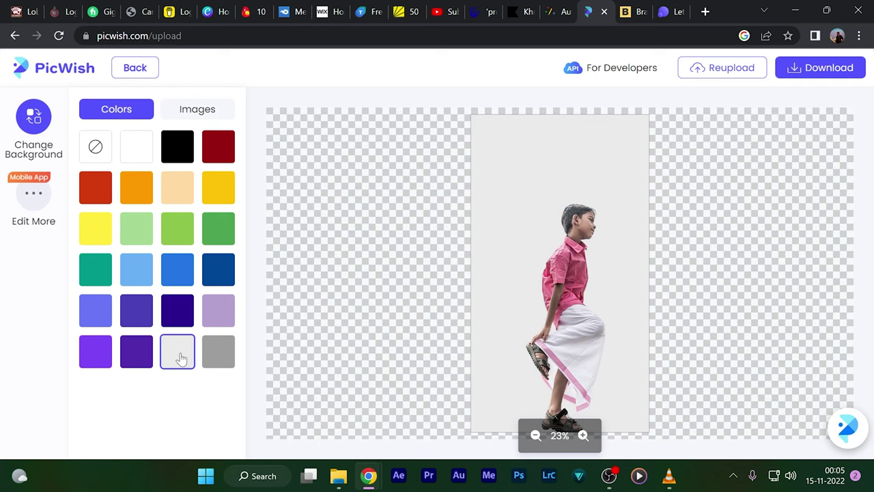
{"action": "left_click", "coordinate": [179, 153]}
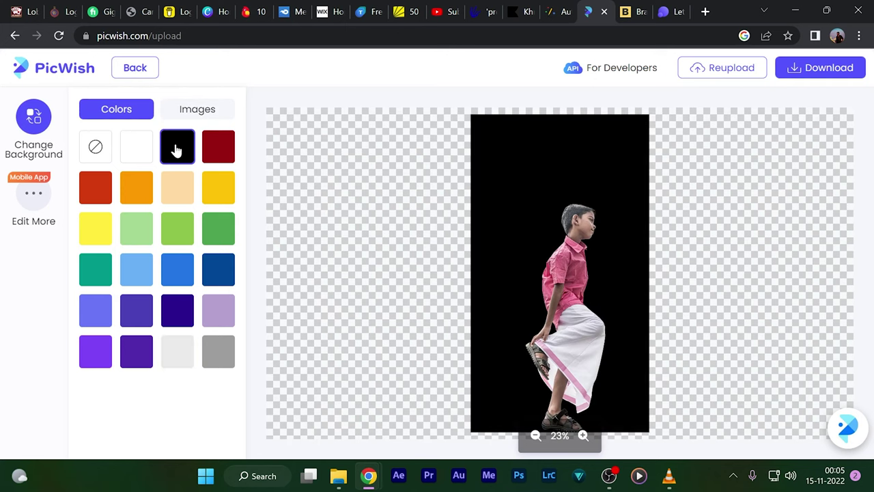
{"action": "left_click", "coordinate": [179, 228]}
{"action": "left_click", "coordinate": [137, 269]}
Settle on a plain white background and request the download
{"action": "left_click", "coordinate": [136, 147]}
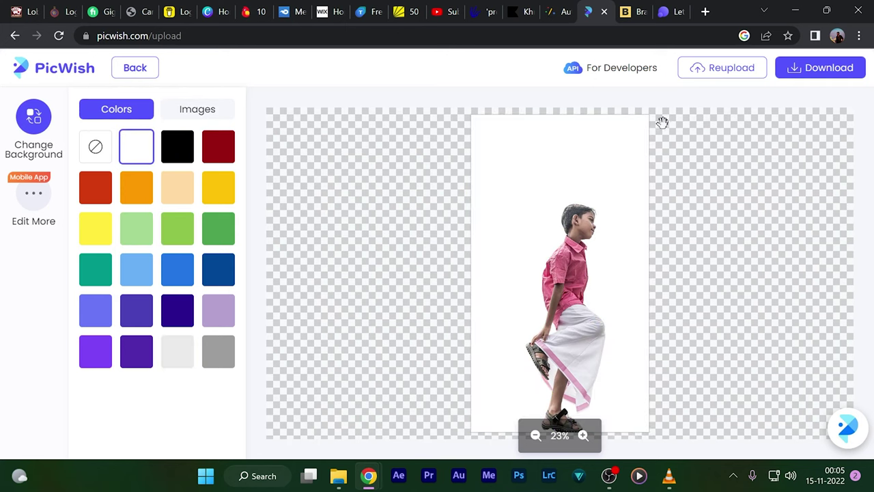
{"action": "scroll", "coordinate": [693, 129], "scroll_direction": "up", "scroll_amount": 3}
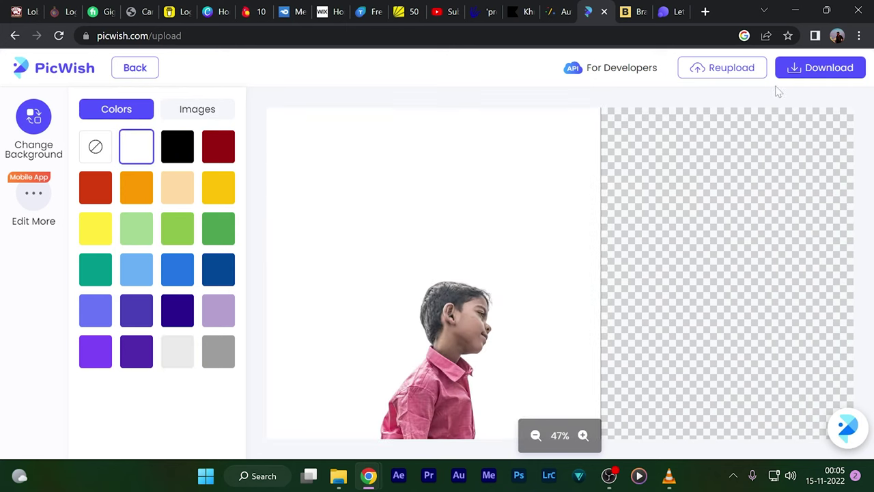
{"action": "left_click", "coordinate": [824, 74]}
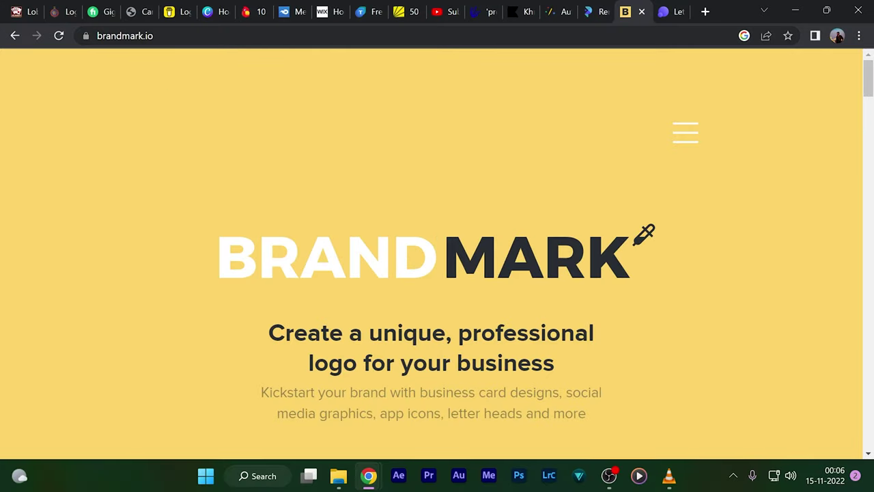
Enter the brand name with the slogan 'editing tutorials'
{"action": "scroll", "coordinate": [691, 222], "scroll_direction": "down", "scroll_amount": 5}
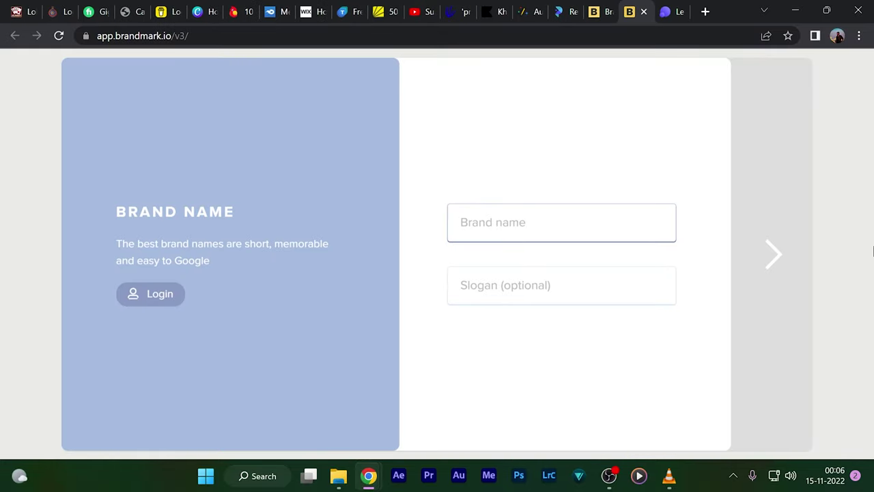
{"action": "type", "text": "raudhran"}
{"action": "key", "text": "Tab"}
{"action": "type", "text": "editing tu"}
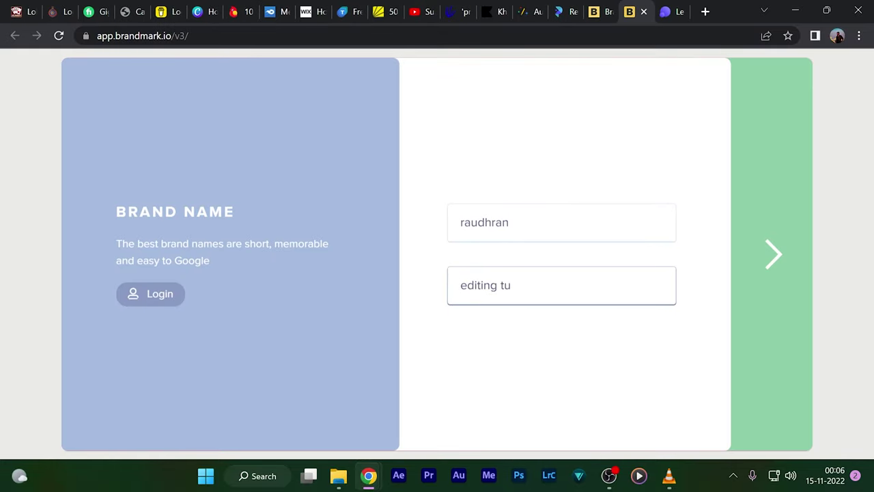
{"action": "type", "text": "torials"}
{"action": "left_click", "coordinate": [778, 267]}
Add video-editing keywords like premiere pro and after effects, choose the Organic colour style, and generate logos
{"action": "type", "text": "editor, editing, video editing, video edit"}
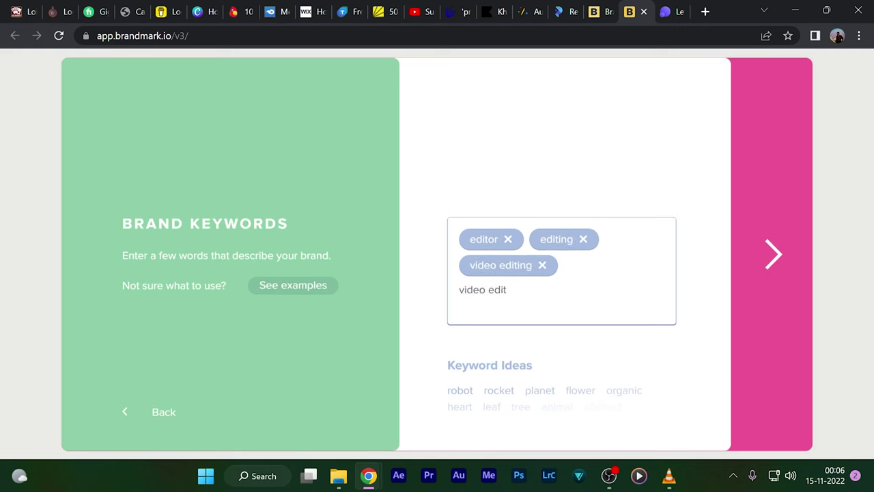
{"action": "type", "text": "or, premiere pro, after effects, film maker,"}
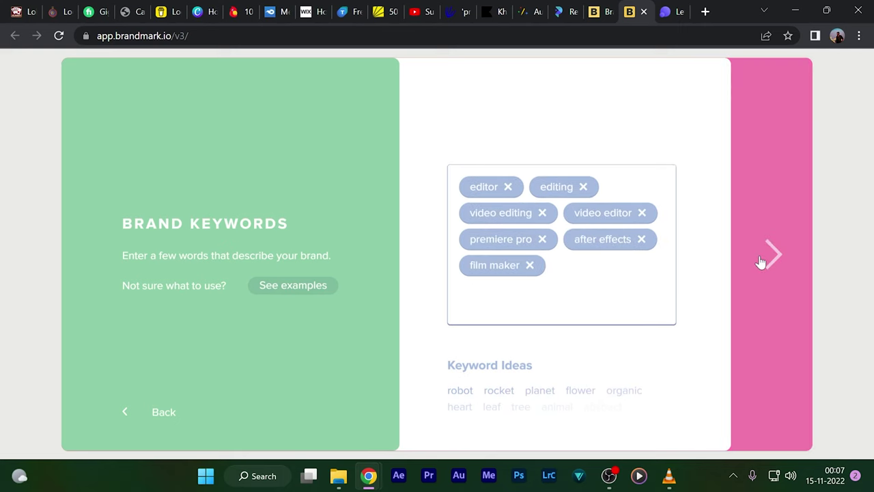
{"action": "left_click", "coordinate": [760, 262]}
{"action": "left_click", "coordinate": [614, 177]}
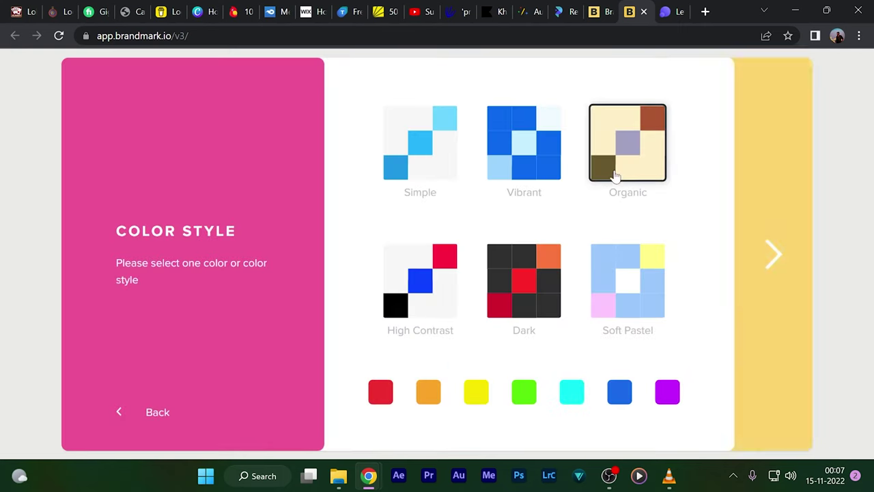
{"action": "left_click", "coordinate": [782, 260]}
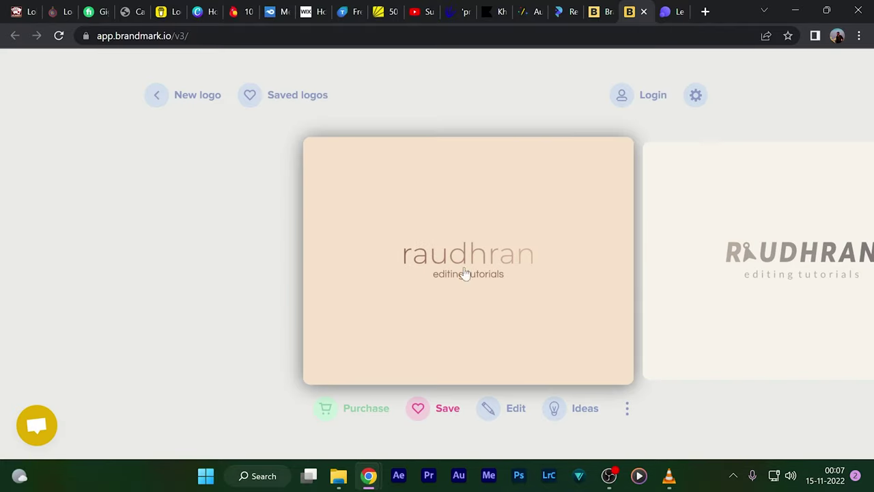
Browse through several of the generated logo designs
{"action": "left_click", "coordinate": [743, 301]}
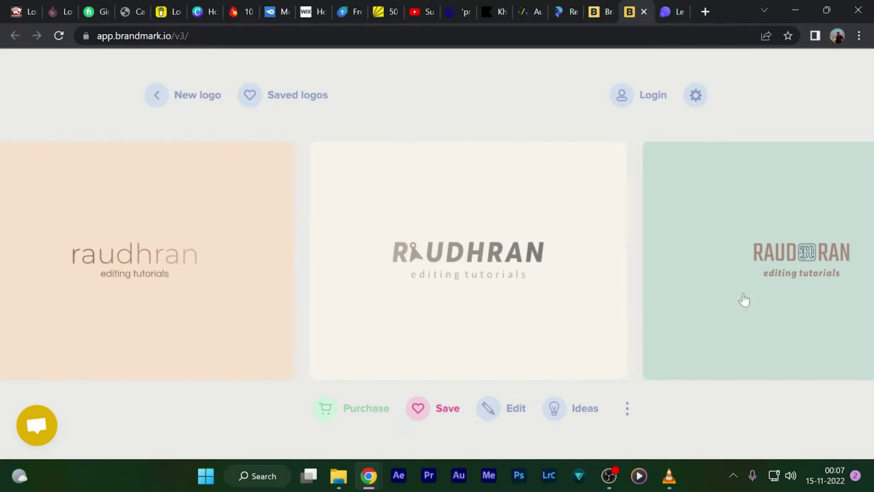
{"action": "left_click", "coordinate": [655, 276]}
{"action": "left_click", "coordinate": [715, 286]}
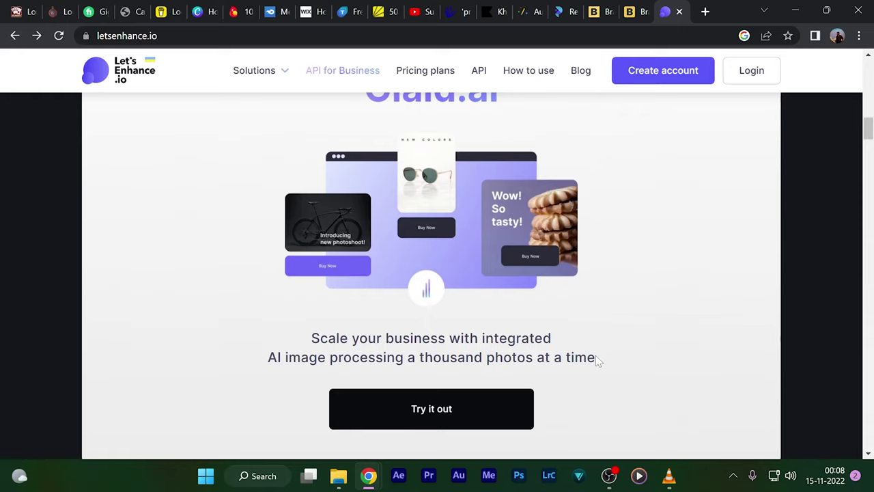
Start the Let's Enhance free trial and sign up with Google using the first account
{"action": "scroll", "coordinate": [595, 358], "scroll_direction": "up", "scroll_amount": 10}
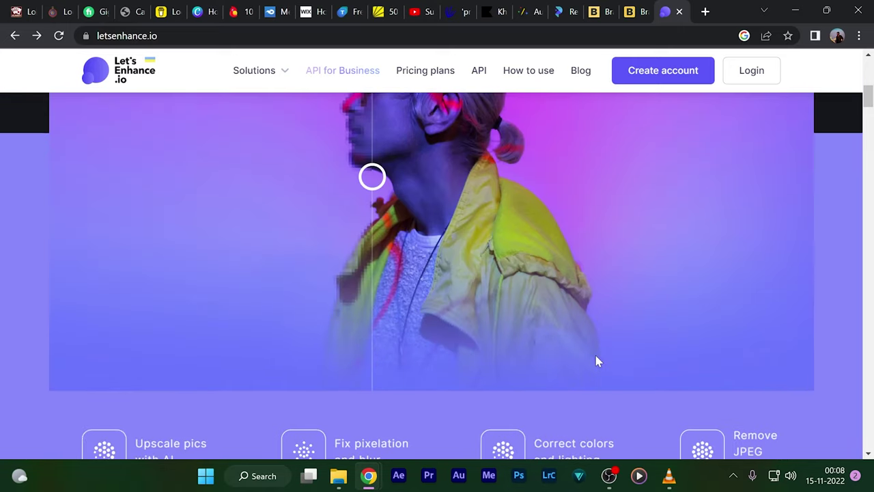
{"action": "scroll", "coordinate": [596, 357], "scroll_direction": "up", "scroll_amount": 5}
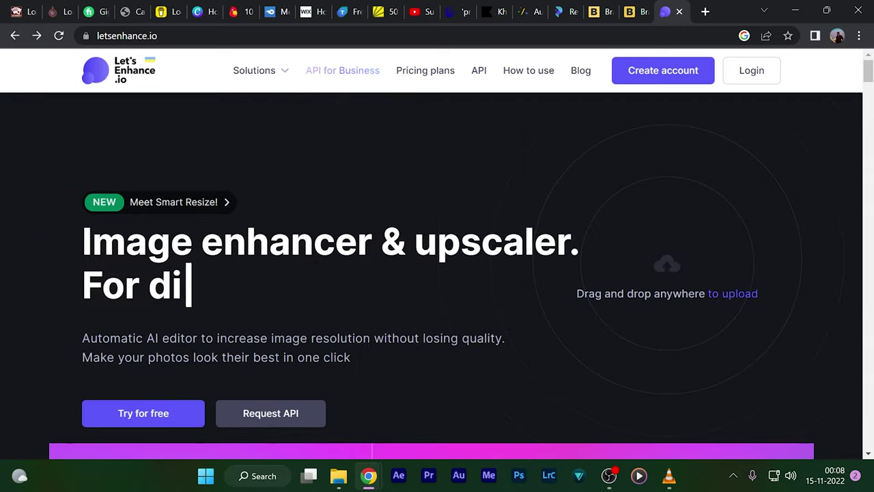
{"action": "left_click", "coordinate": [119, 413]}
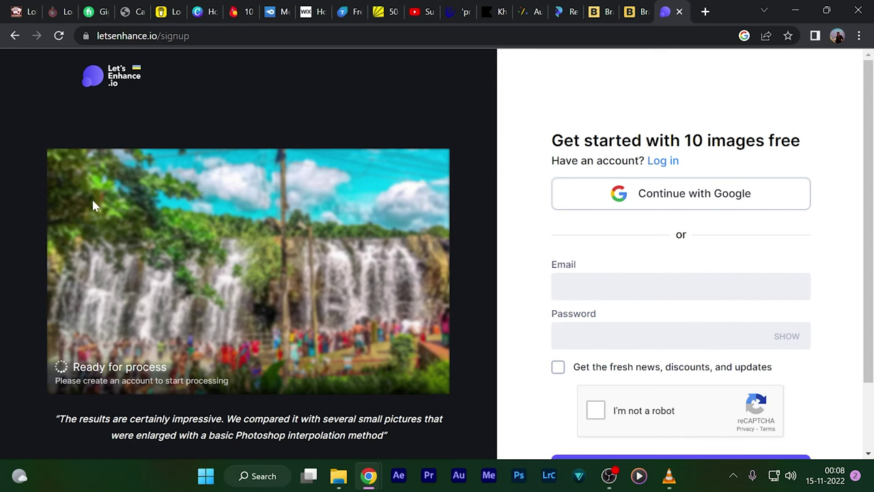
{"action": "left_click", "coordinate": [614, 182]}
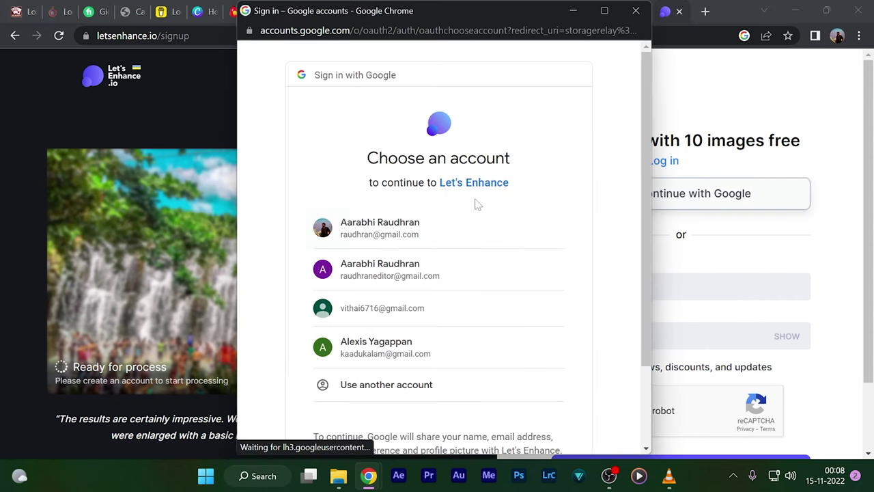
{"action": "left_click", "coordinate": [435, 226]}
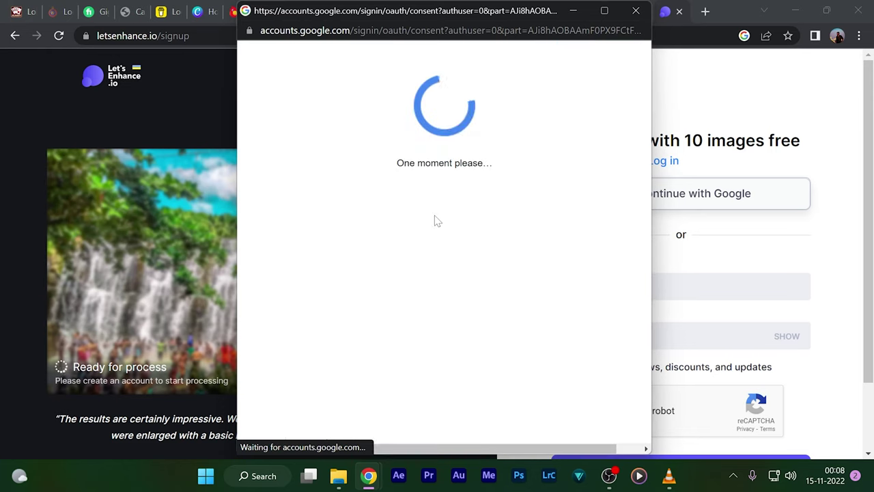